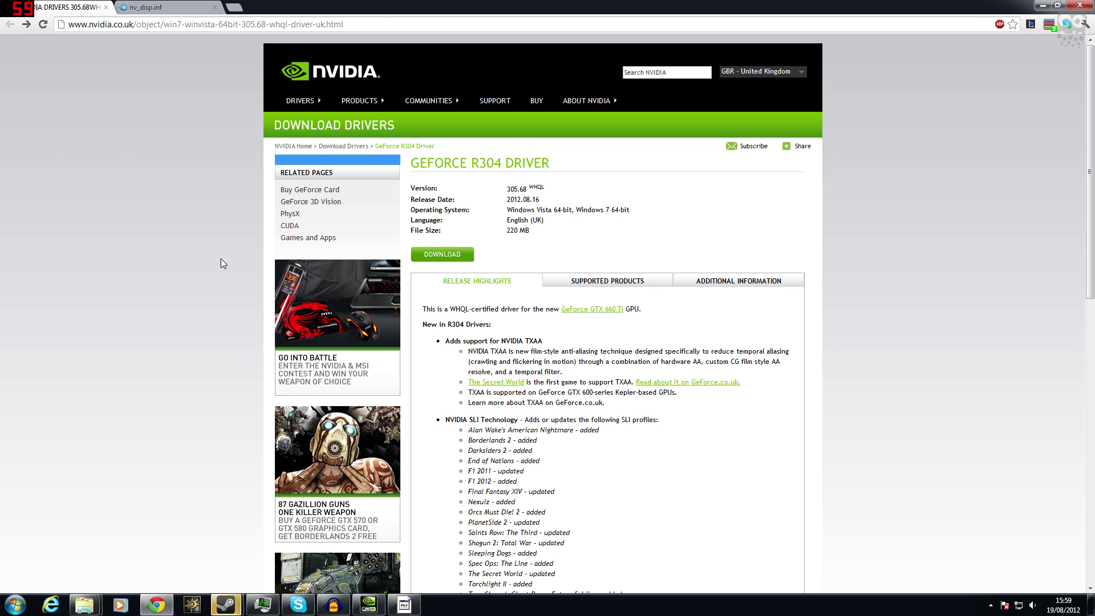
- Check the GeForce R304 305.68 details (Vista/7 64-bit, English UK), then start the download
left_click_drag(409, 163, 550, 164)
left_click(704, 195)
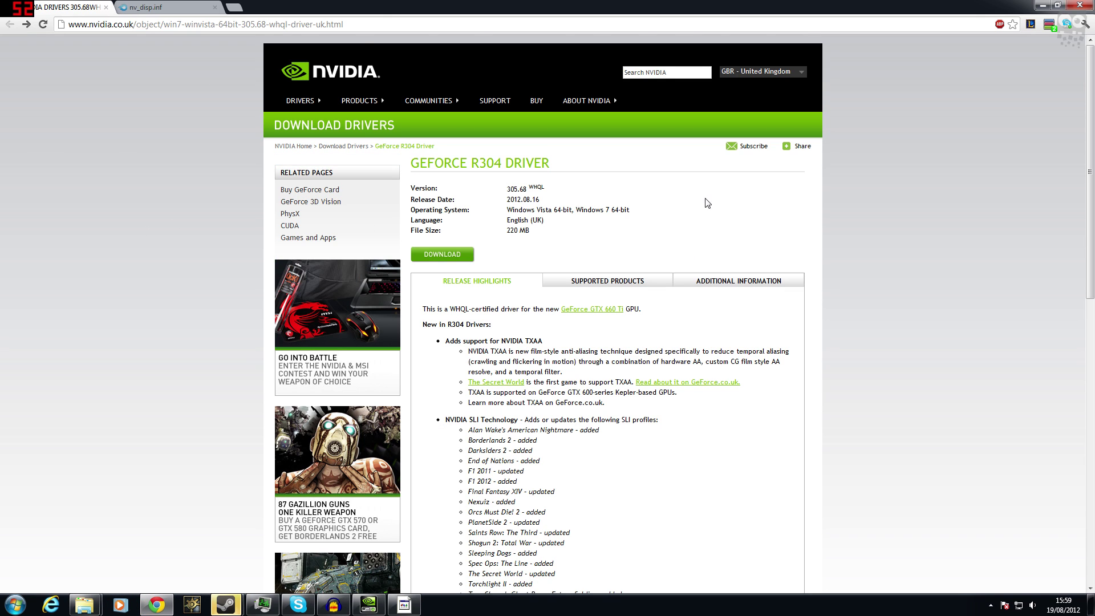
left_click_drag(452, 325, 546, 337)
left_click(546, 322)
left_click(652, 192)
left_click_drag(507, 209, 777, 217)
left_click(662, 223)
left_click_drag(501, 211, 748, 245)
left_click(749, 244)
left_click(446, 255)
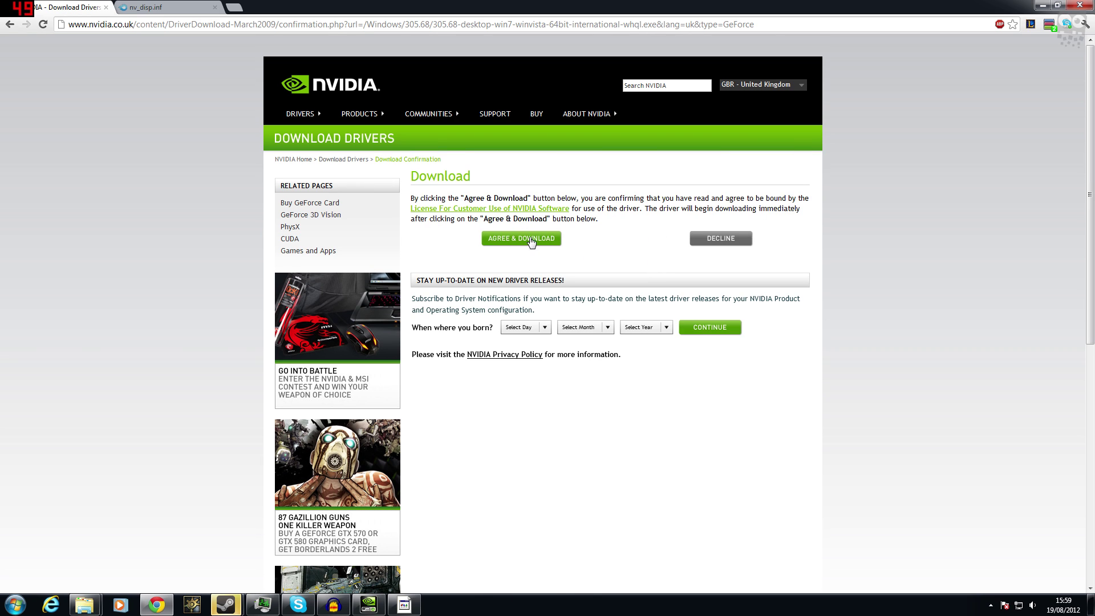
- Agree to the licence terms so the 305.68 driver installer starts downloading
left_click(528, 248)
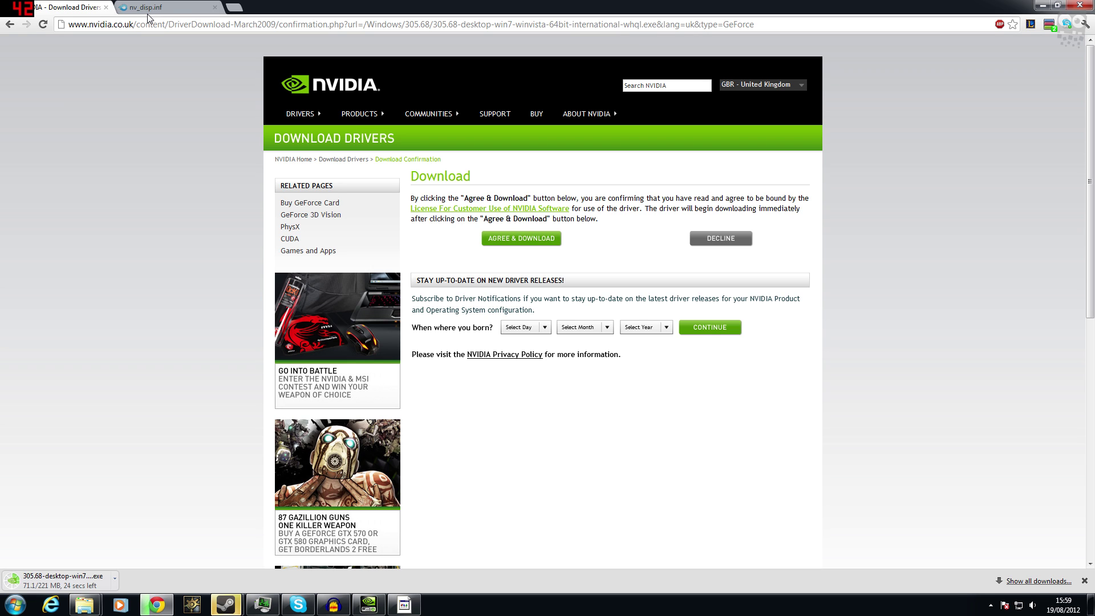
- Download nv_disp.inf from the MediaFire tab, then minimise the browser
left_click(145, 7)
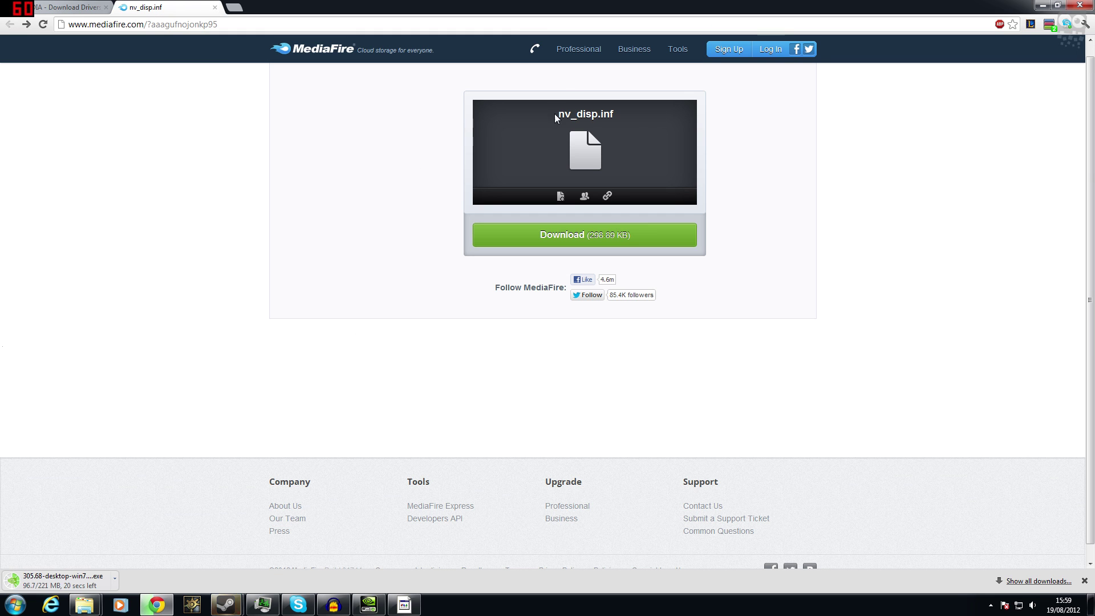
left_click_drag(552, 112, 622, 117)
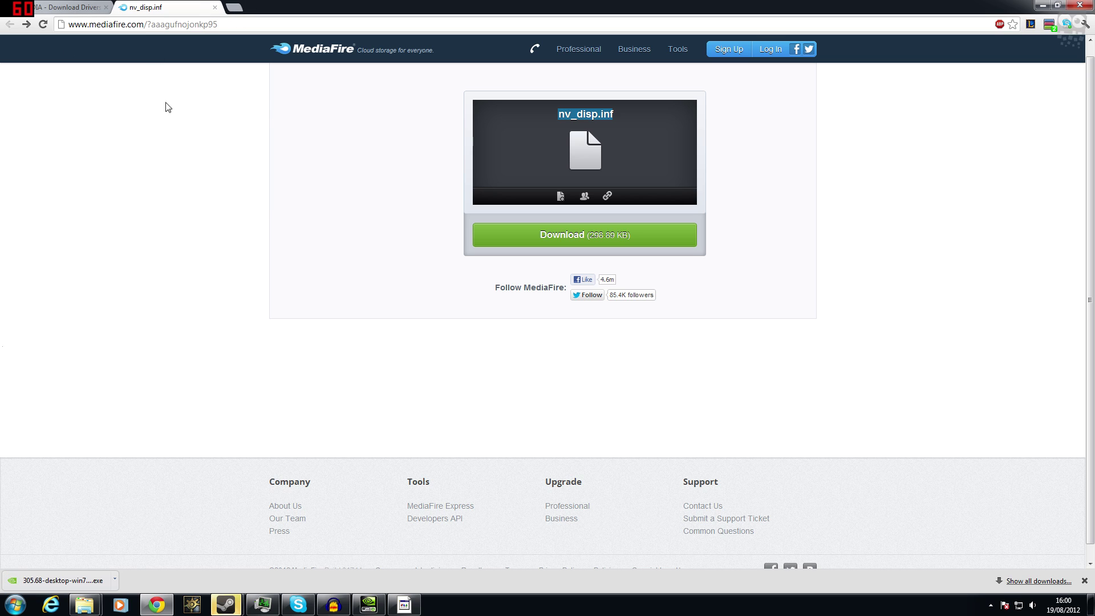
left_click(560, 239)
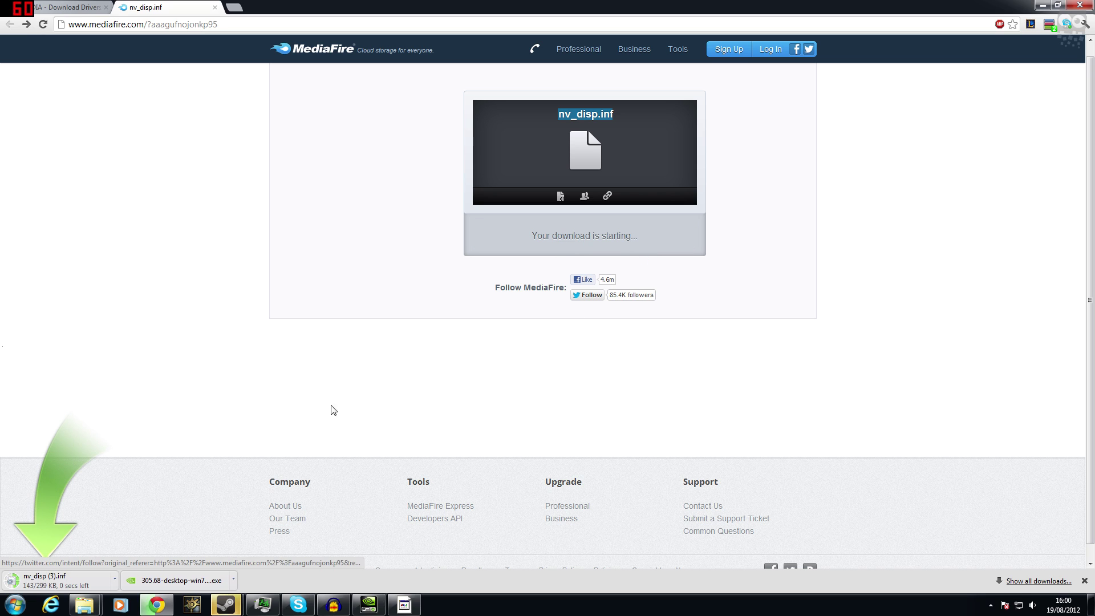
left_click(1043, 4)
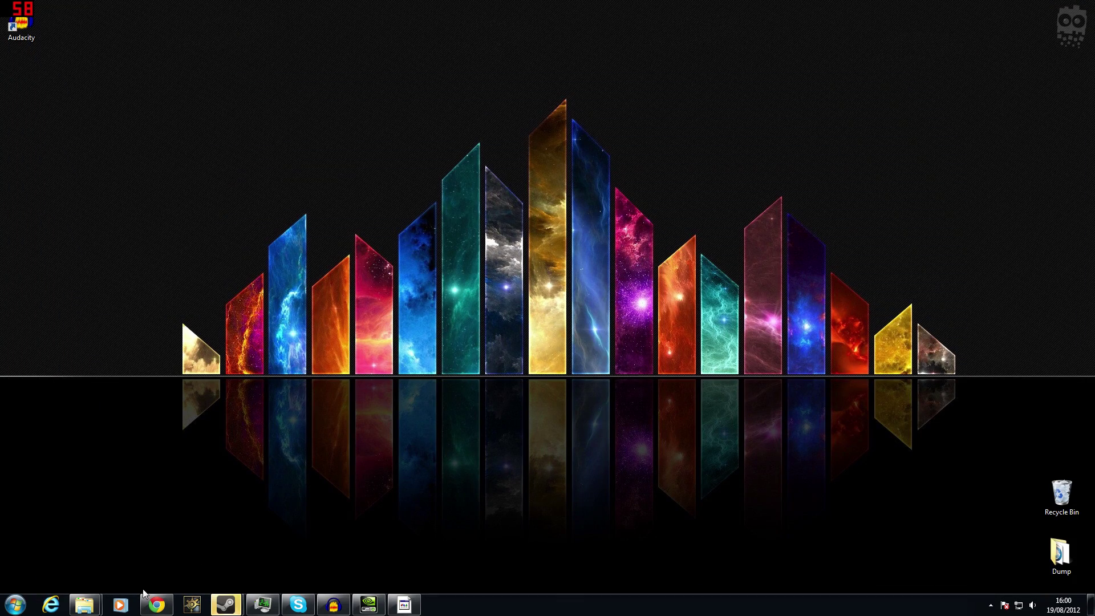
- Drag the nv_disp (3).inf and 305.68 driver downloads onto the desktop's left column
left_click(162, 605)
left_click_drag(958, 9, 694, 51)
left_click_drag(529, 335, 17, 259)
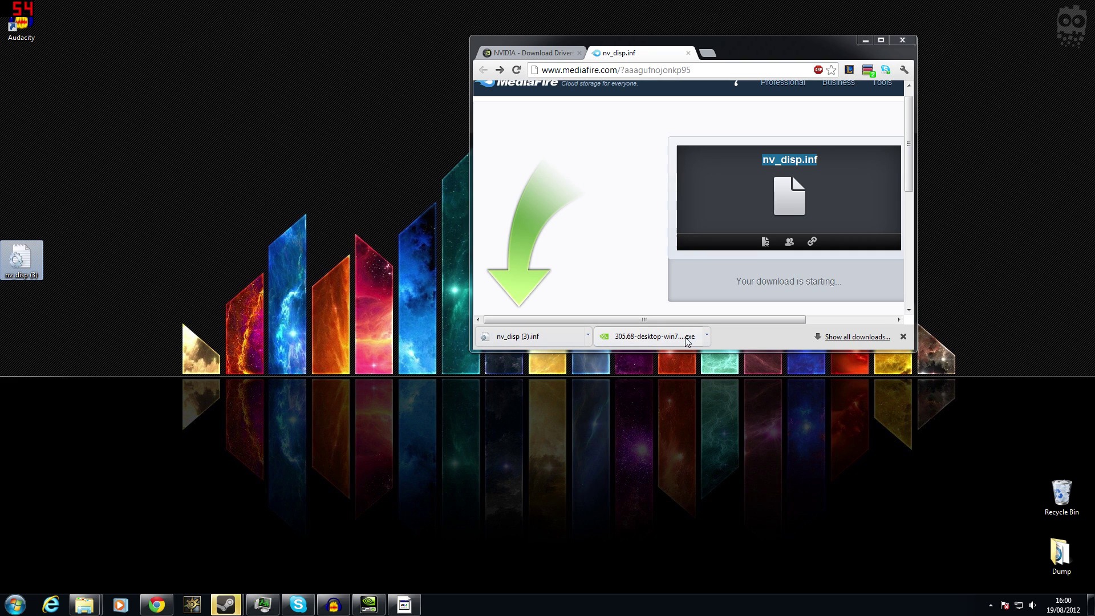
left_click_drag(810, 43, 840, 92)
left_click(841, 92)
left_click_drag(86, 106, 42, 106)
left_click_drag(18, 257, 23, 183)
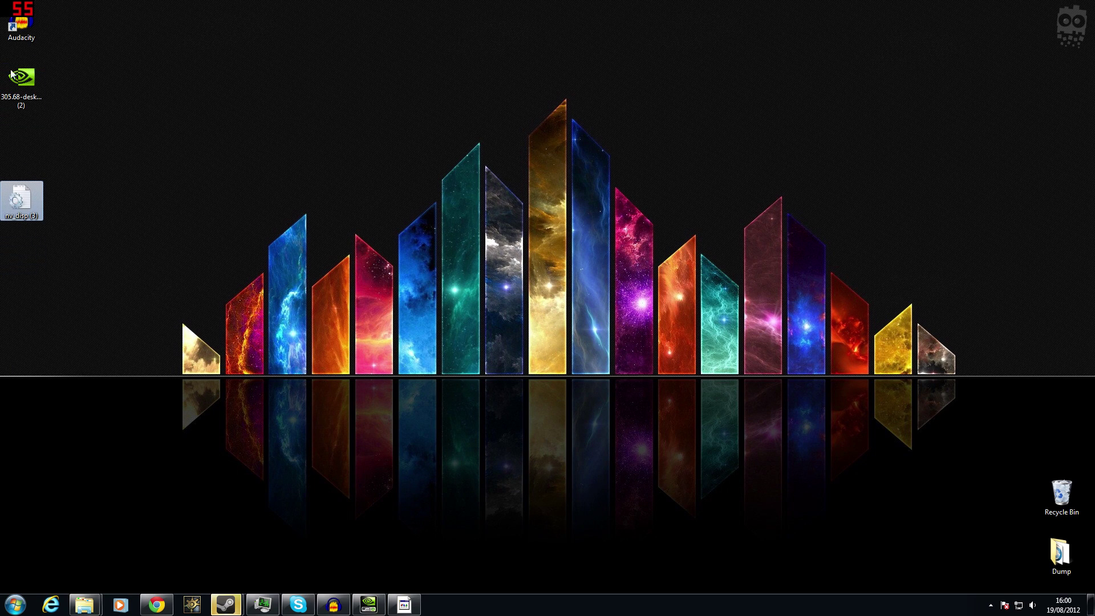
- Run the 305.68 driver package and extract it to the default folder
double_click(21, 77)
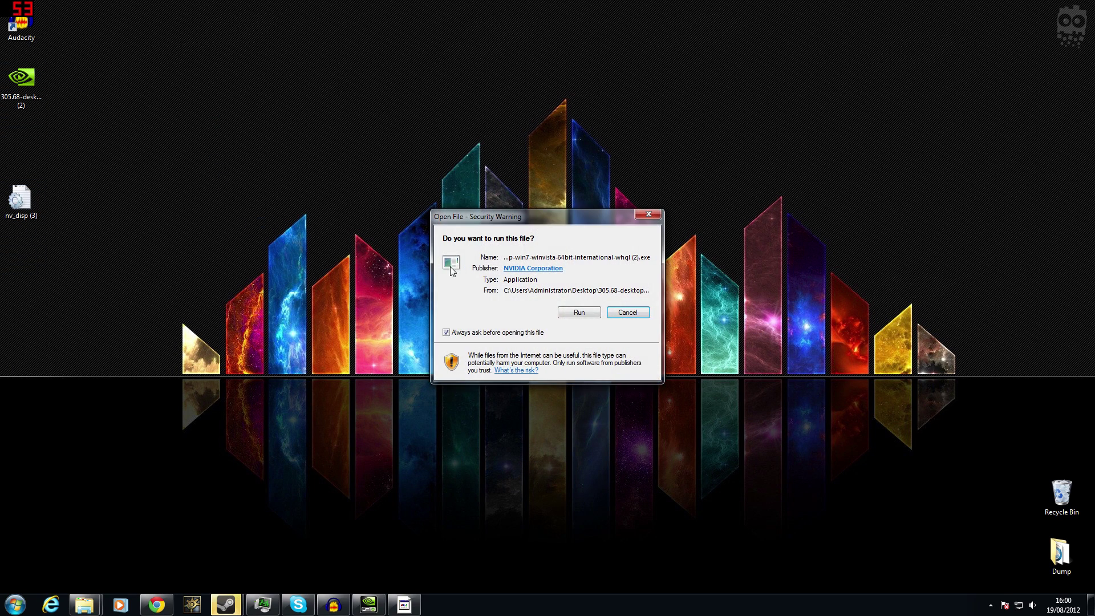
left_click(581, 313)
left_click(520, 346)
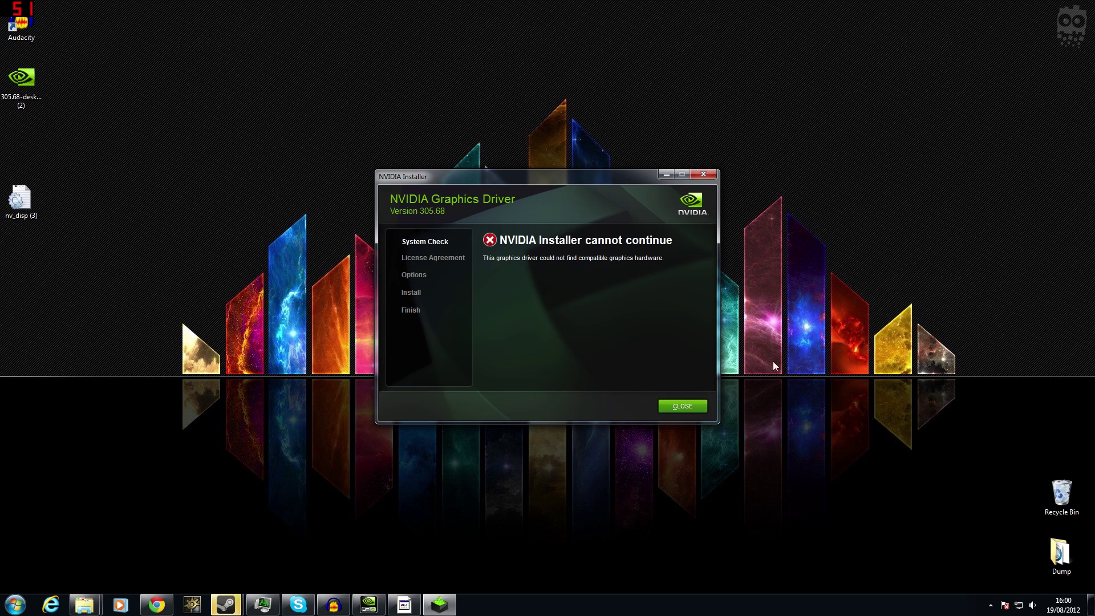
- Close the failed installer and extract all 305.68 package files with 7-Zip into an NVFIX folder
left_click(680, 408)
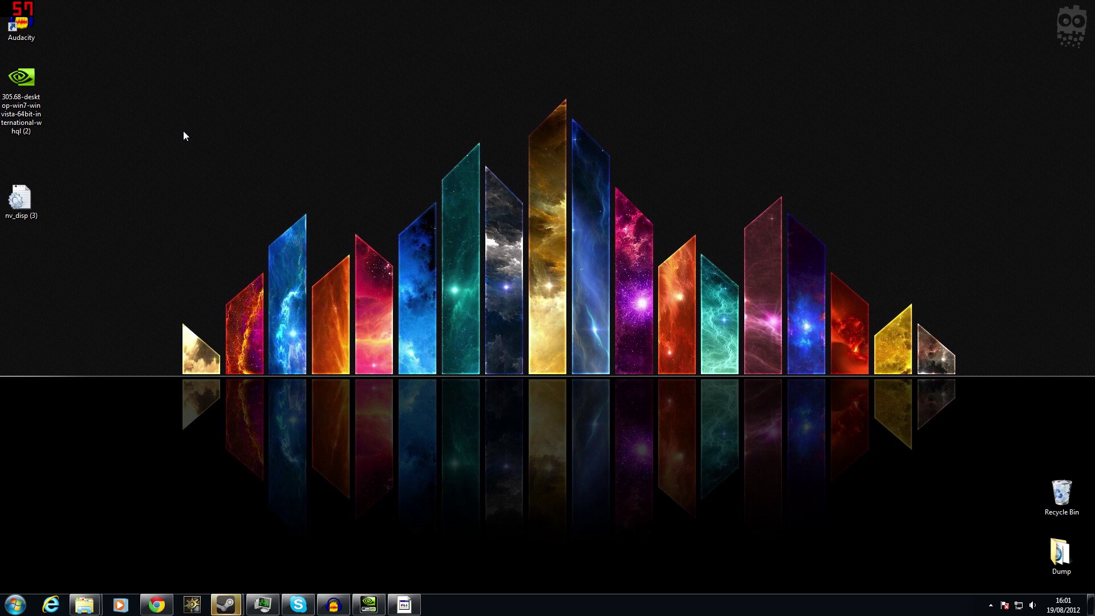
right_click(39, 83)
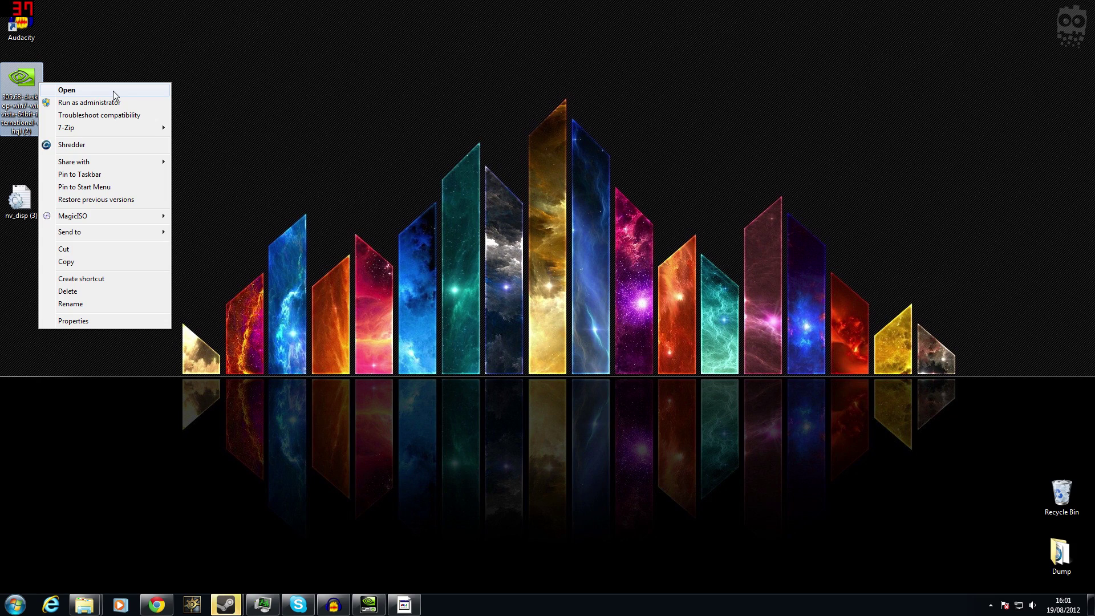
mouse_move(101, 127)
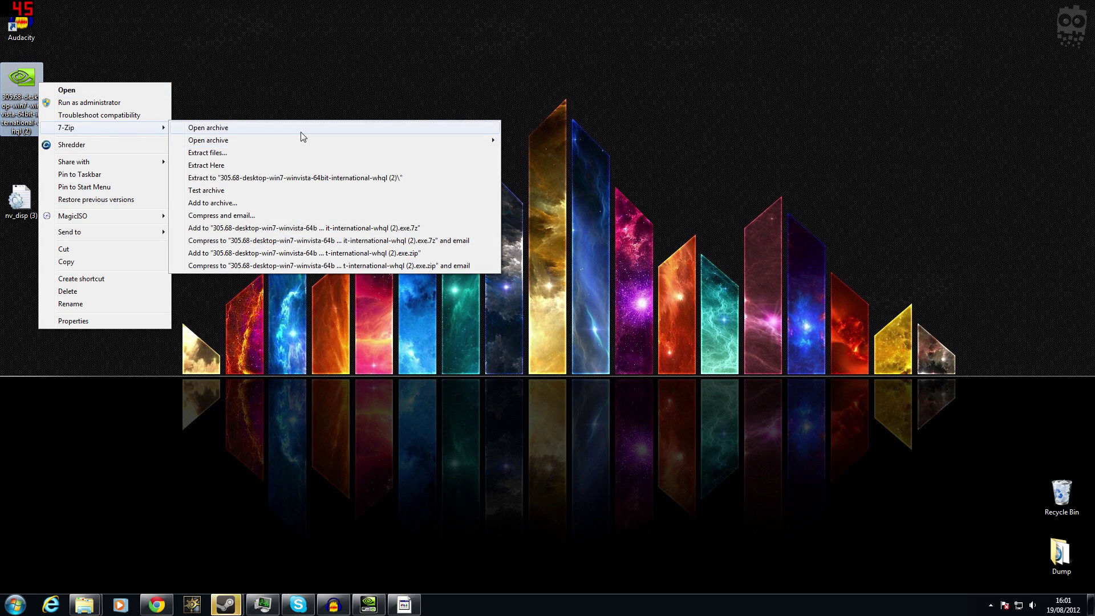
left_click(302, 129)
key("ctrl+a")
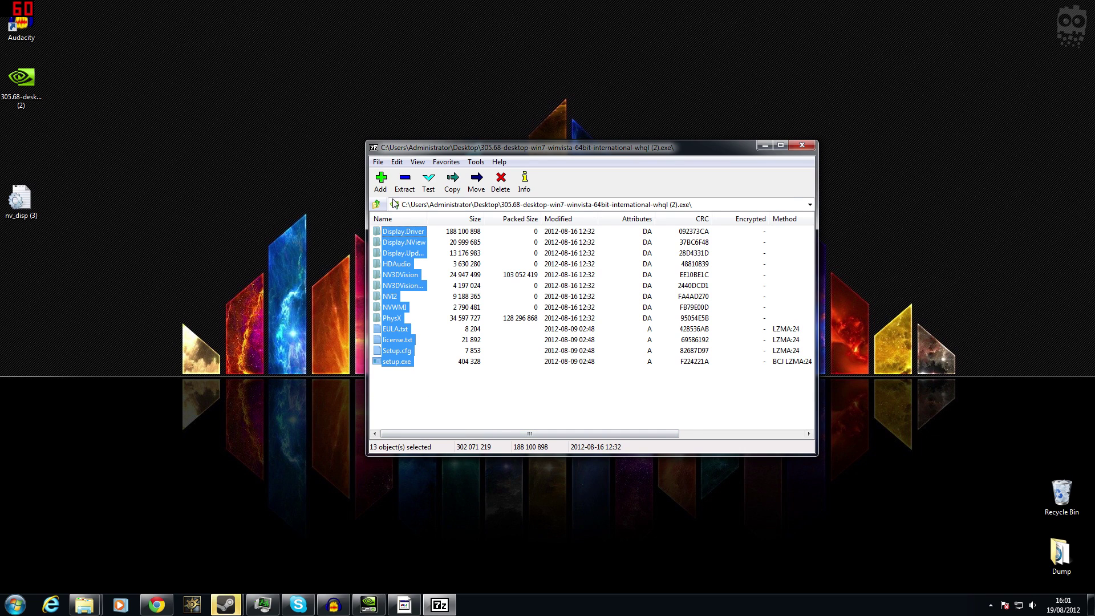
left_click(405, 182)
left_click(502, 253)
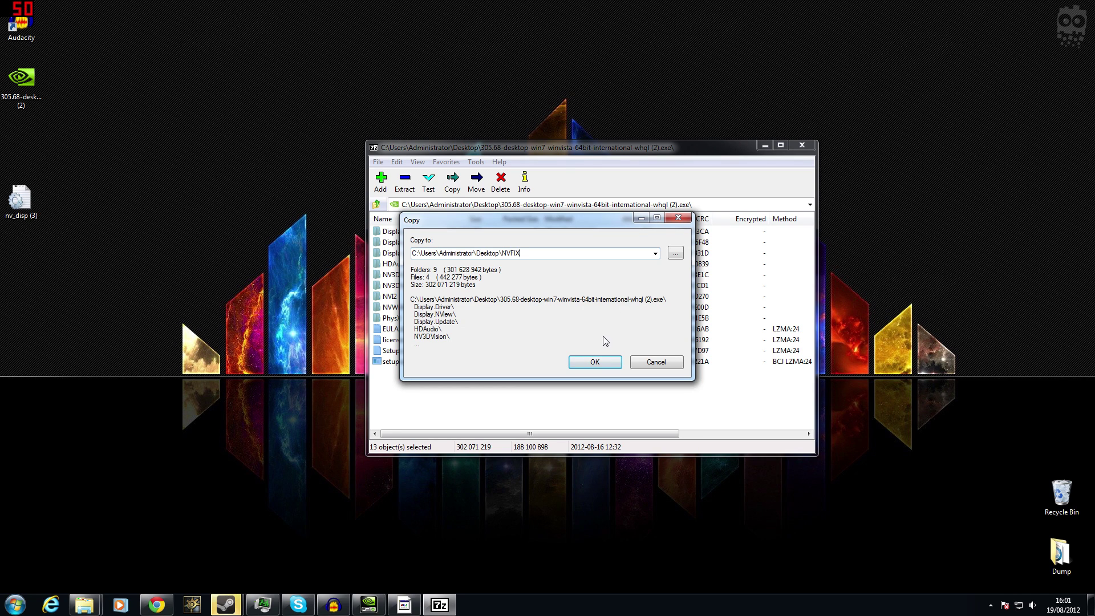
left_click(597, 361)
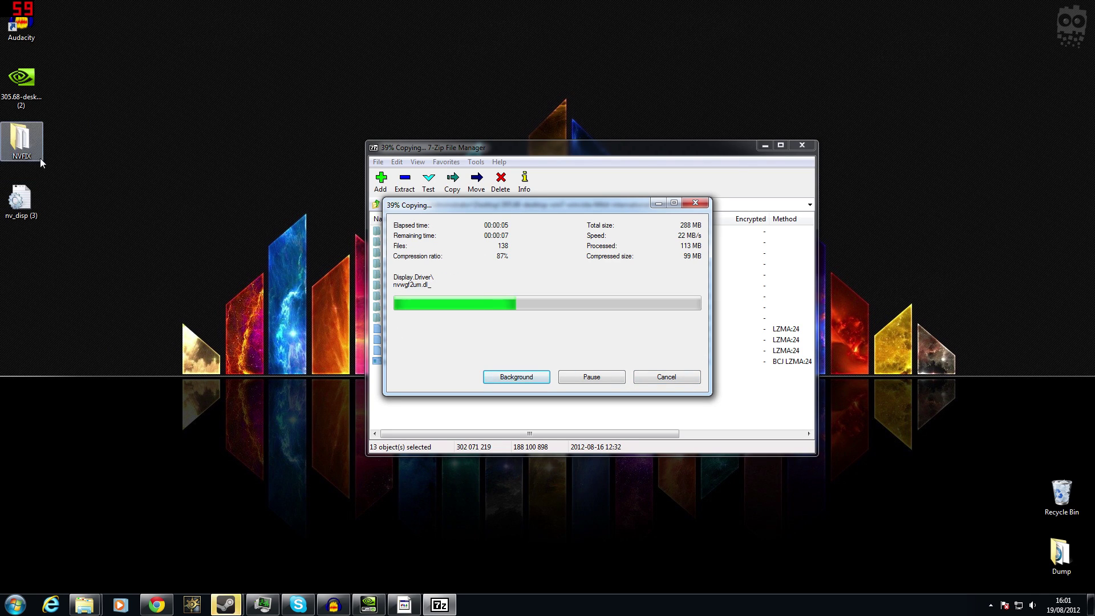
- Rename the desktop nv_disp (3) file to remove the ' (3)' suffix
right_click(25, 213)
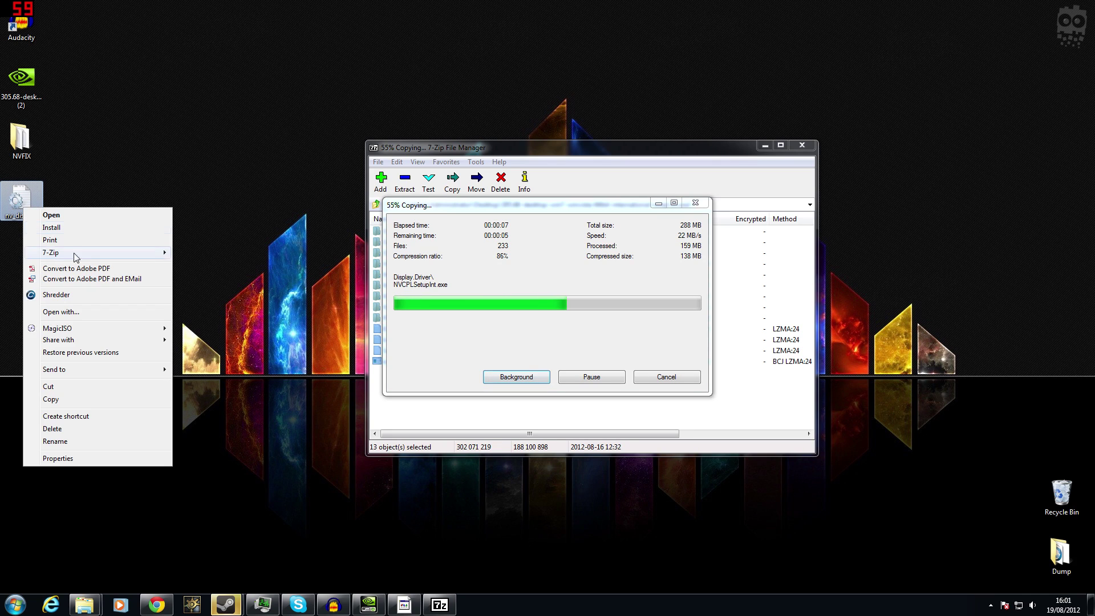
left_click(81, 439)
key("End")
key("BackSpace")
key("BackSpace")
key("BackSpace")
key("BackSpace")
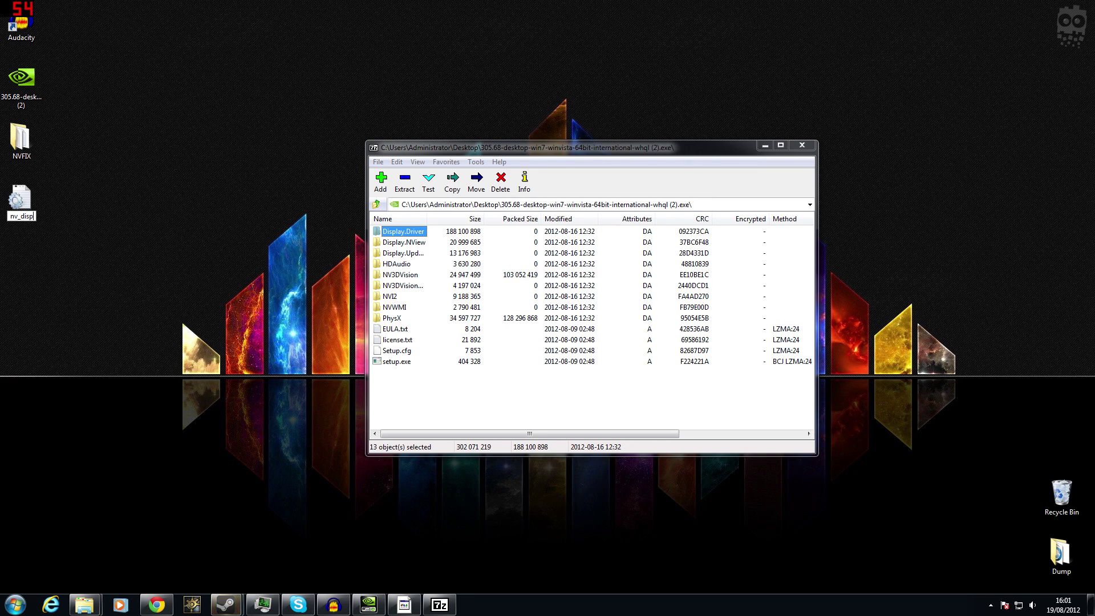
- Confirm the nv_disp name, close 7-Zip, and open NVFIX's Display.Driver folder
key("Return")
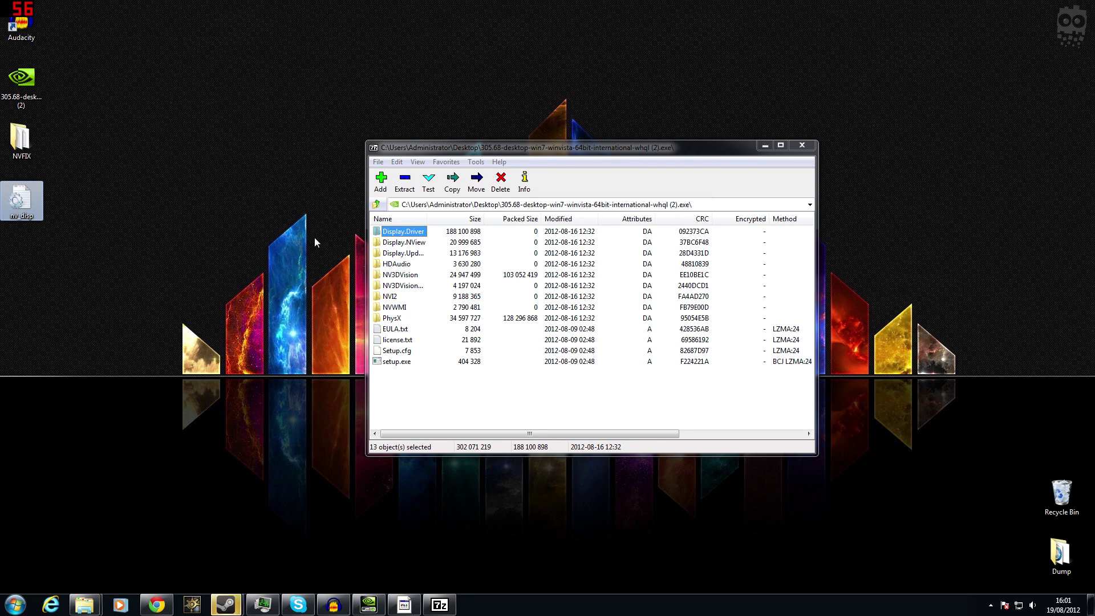
double_click(21, 138)
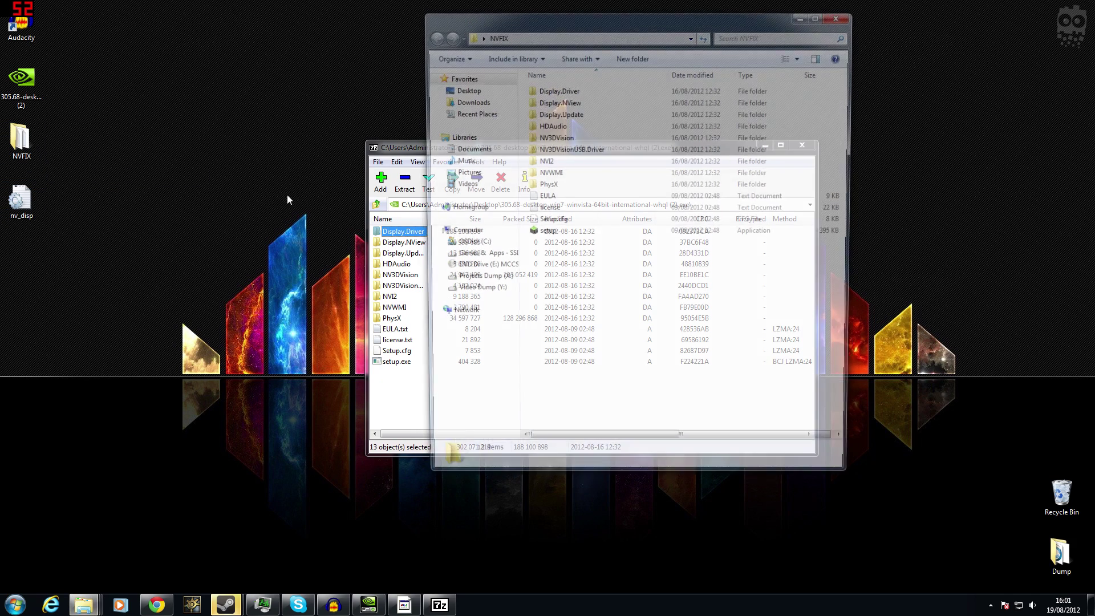
left_click(394, 147)
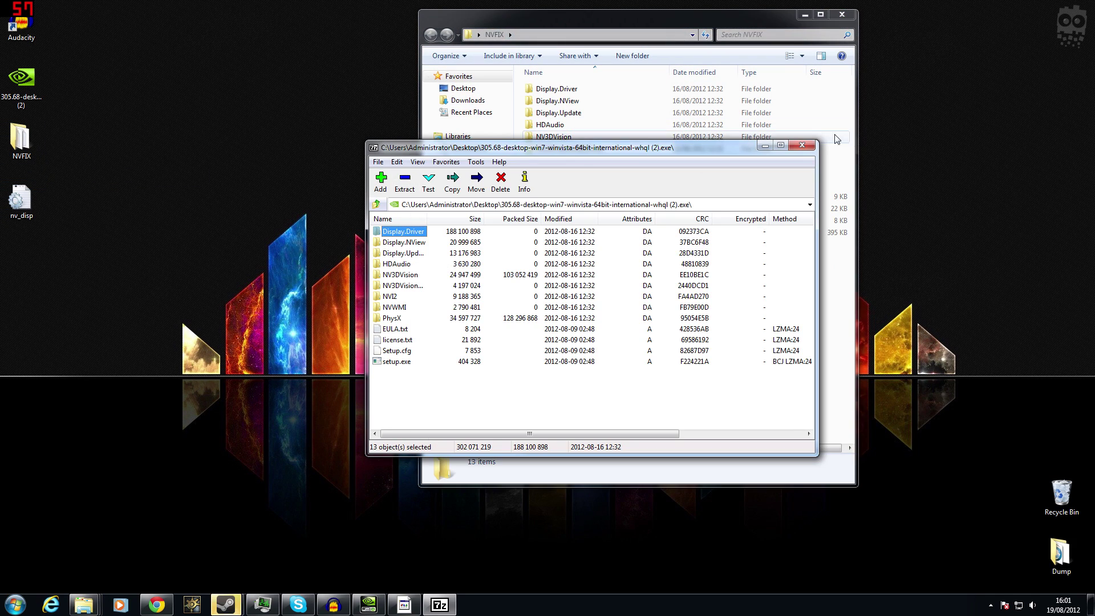
left_click(810, 143)
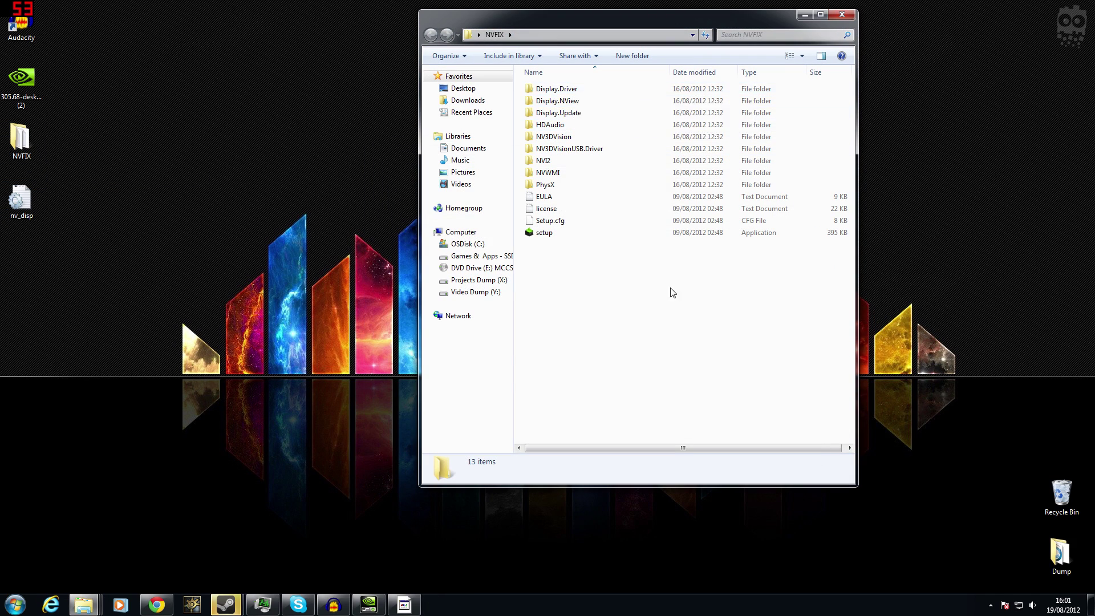
key("ctrl+a")
left_click(635, 342)
left_click_drag(623, 337, 561, 105)
left_click(562, 93)
double_click(562, 93)
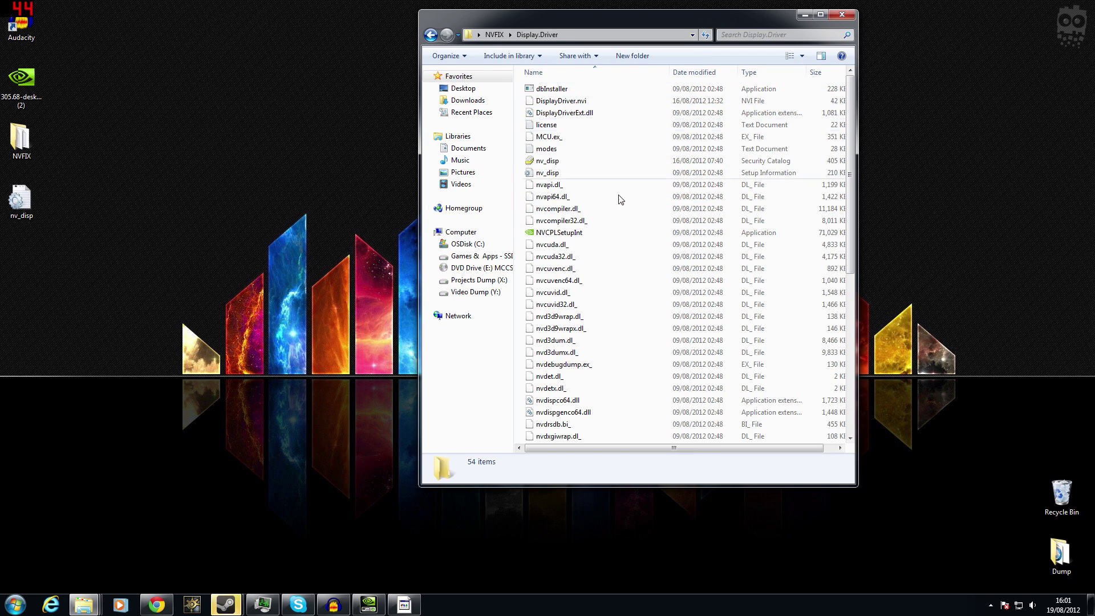
- Move the desktop nv_disp file into Display.Driver, replacing the existing one
left_click_drag(562, 199, 662, 210)
left_click(487, 251)
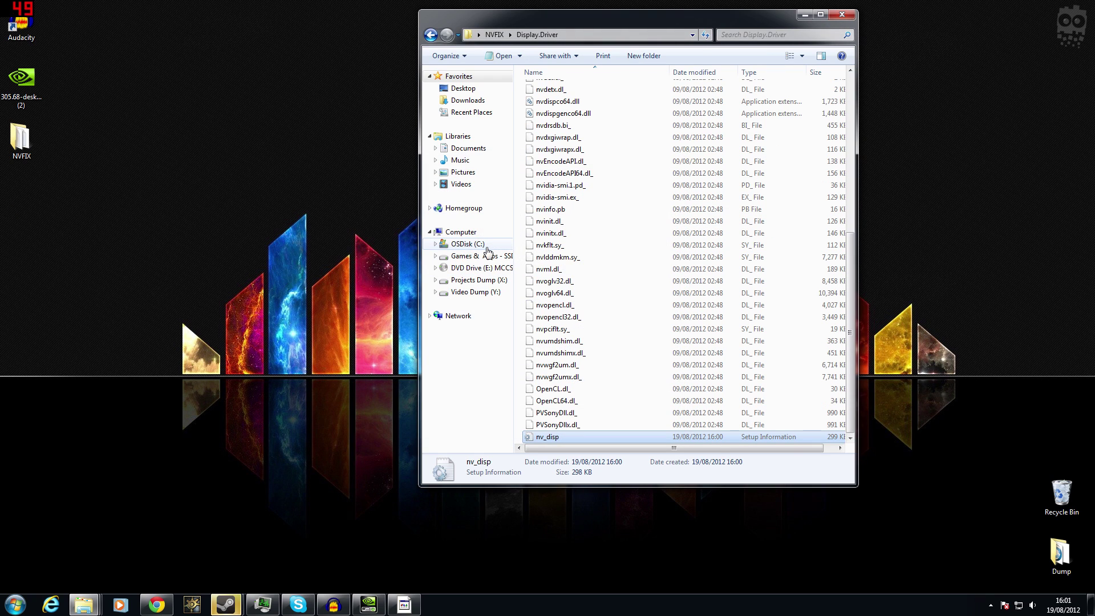
left_click(430, 35)
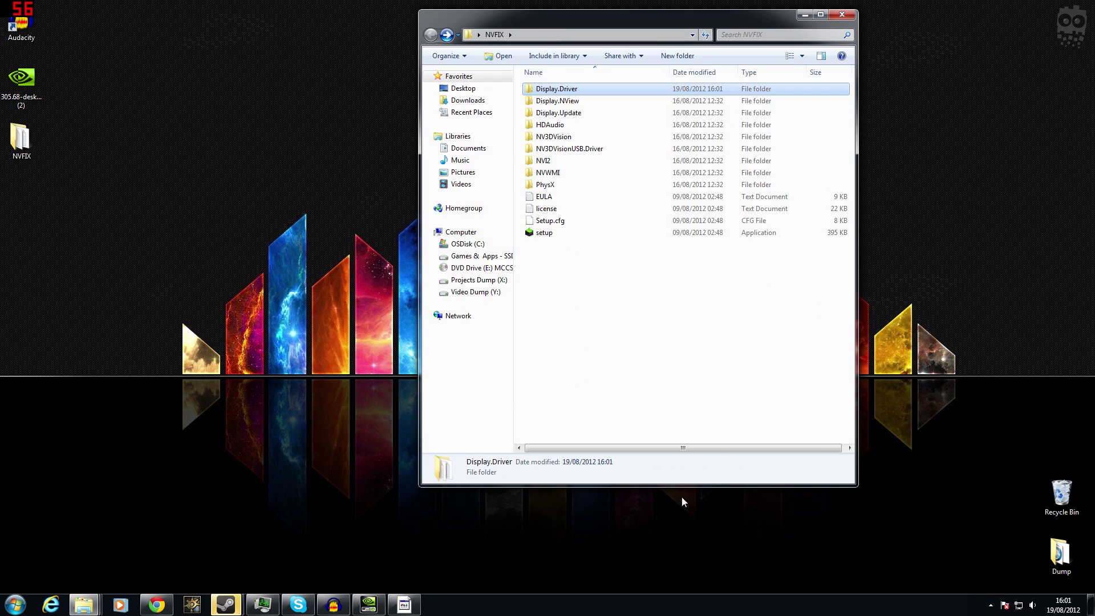
- Run the NVFIX setup past System Check to the licence page, cancel, and minimise Explorer
double_click(543, 233)
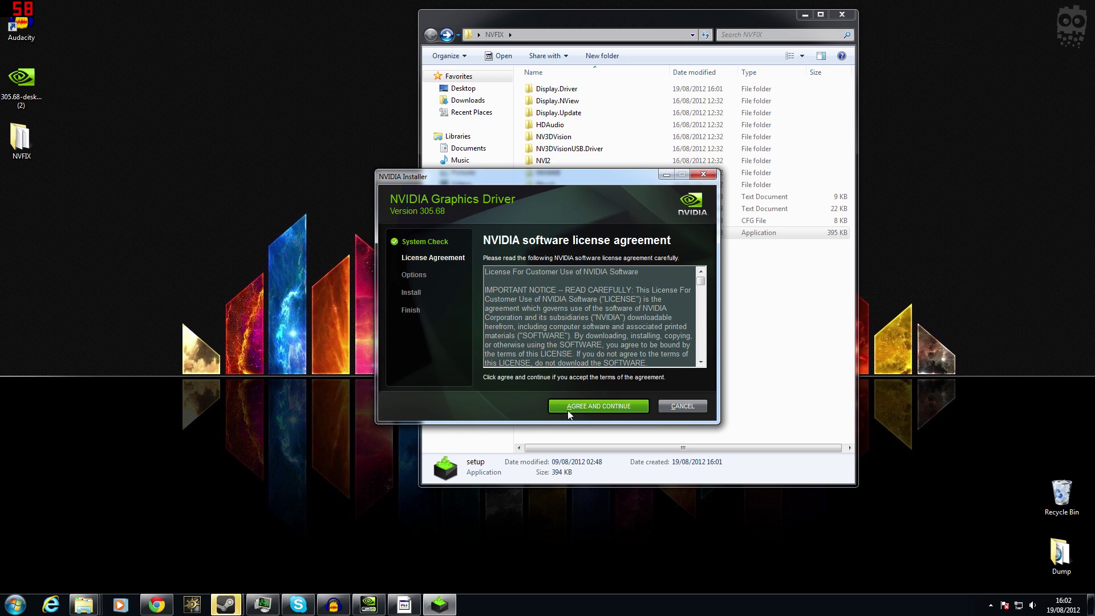
left_click(683, 406)
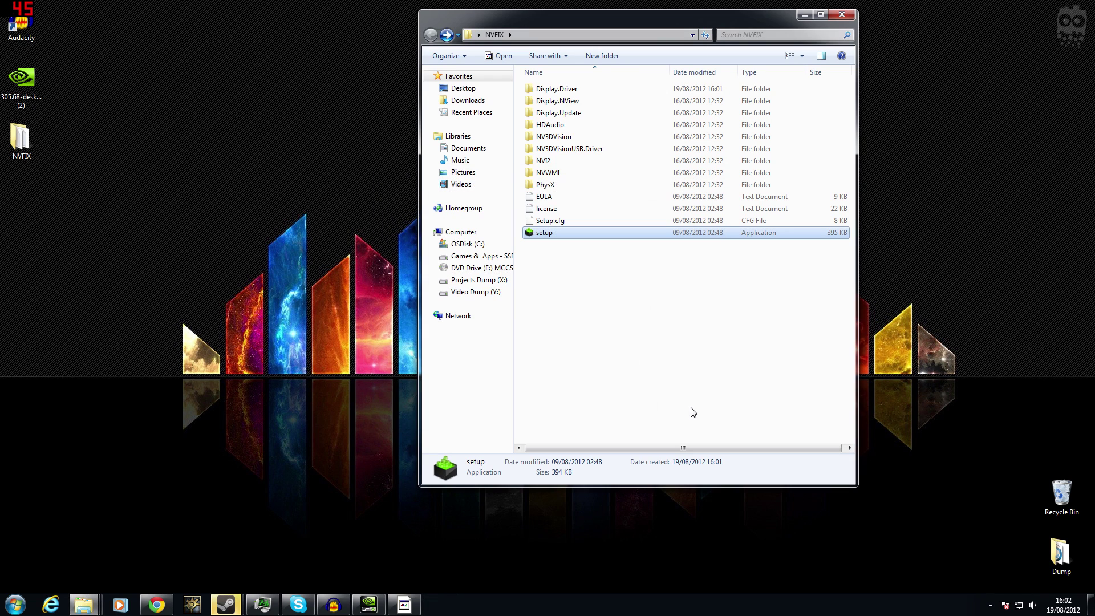
left_click(805, 15)
left_click(991, 604)
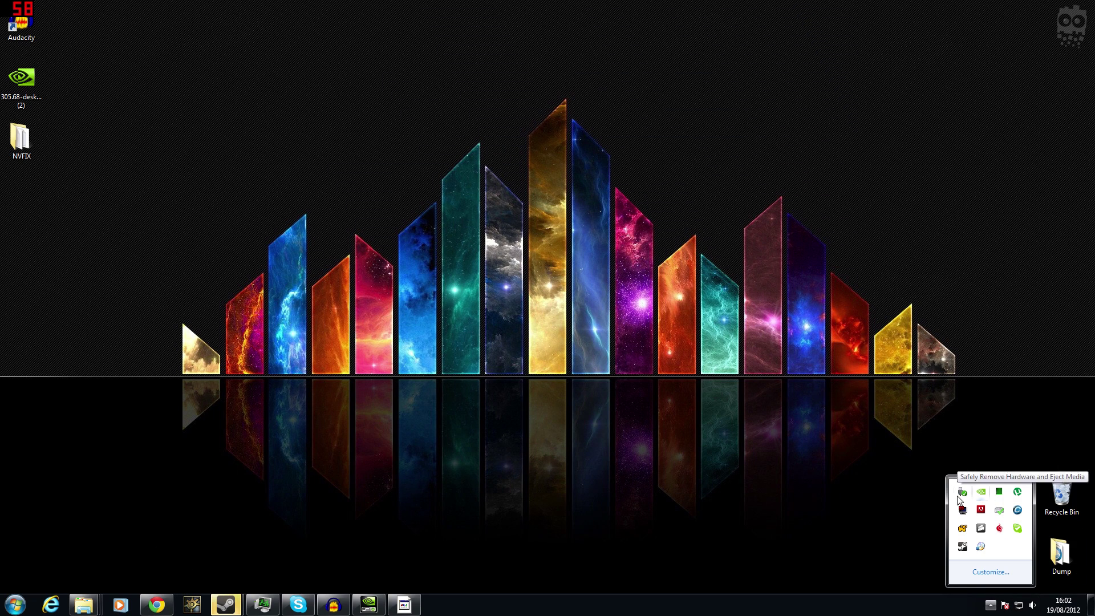
- Open NVIDIA Control Panel from the tray and view Sleeping Dogs' Manage 3D Settings
left_click(981, 491)
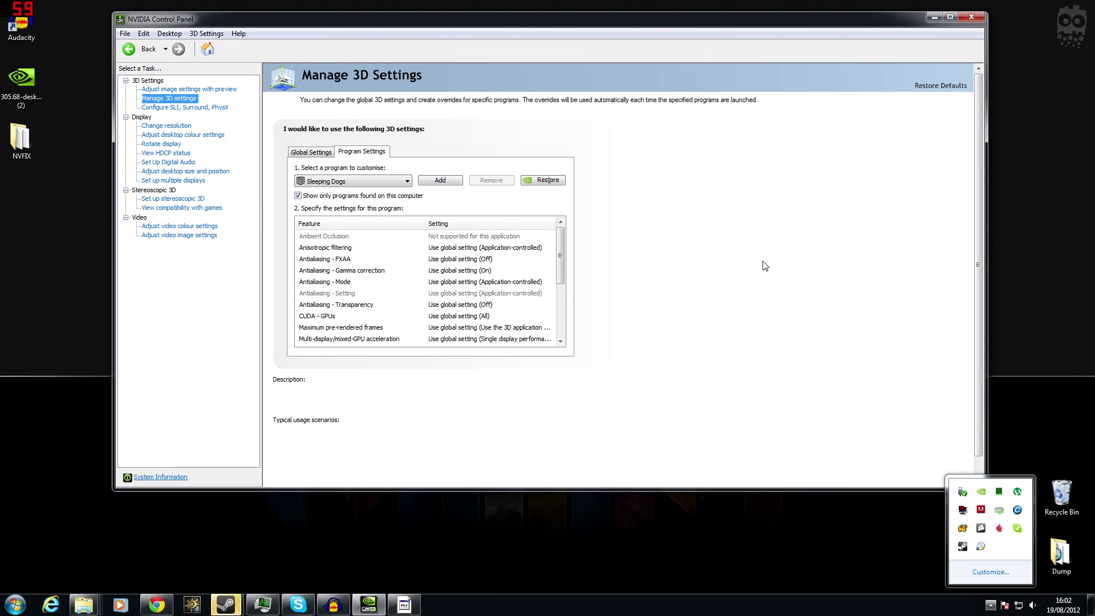
left_click_drag(562, 250, 562, 302)
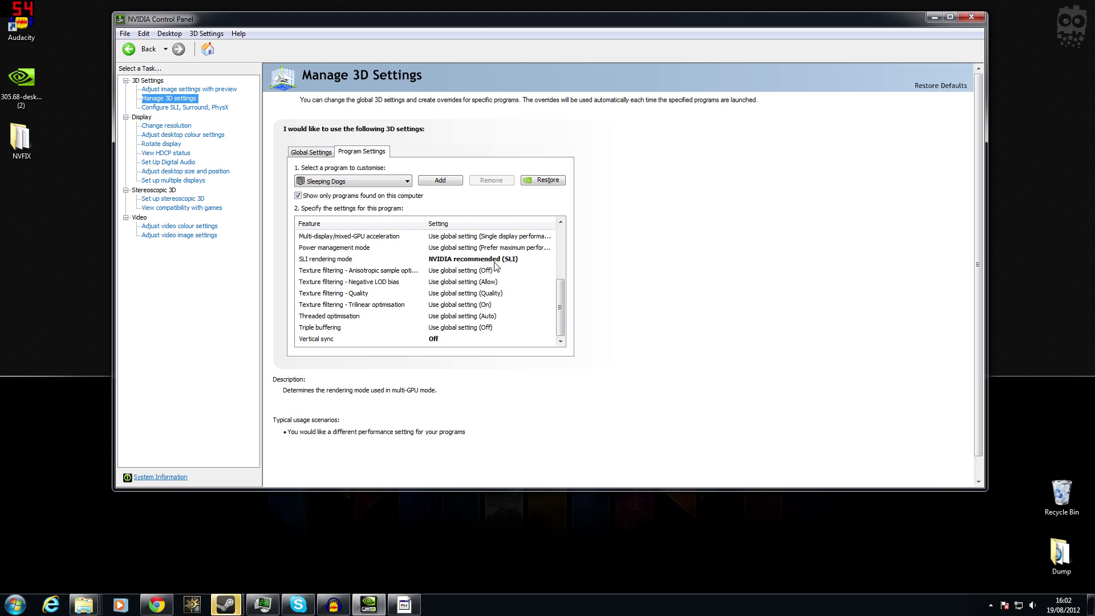
scroll(455, 263, "up", 3)
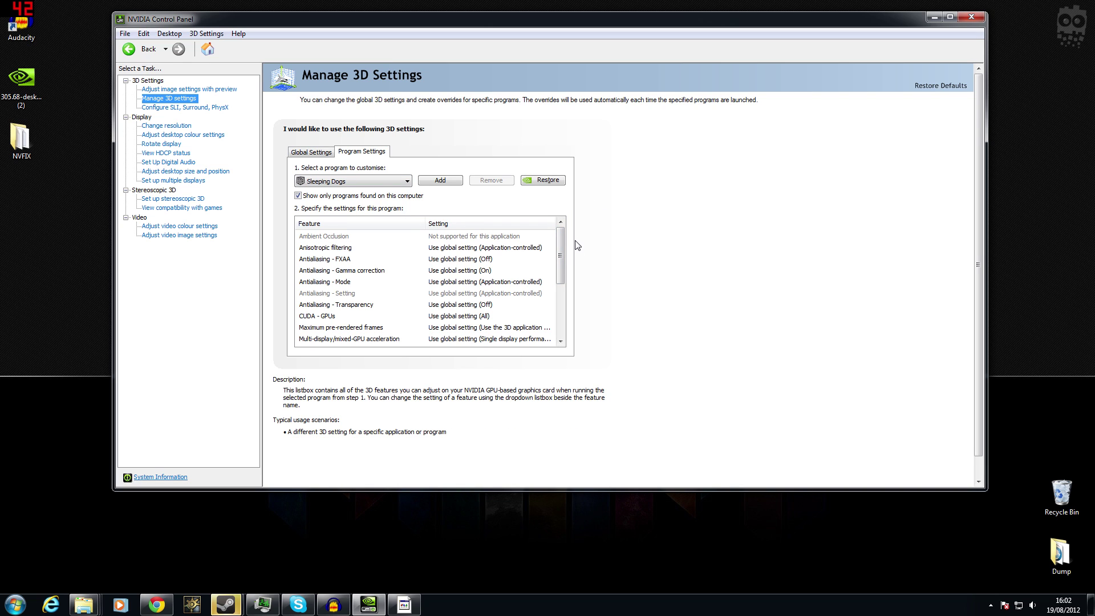
left_click_drag(561, 242, 575, 171)
left_click(561, 311)
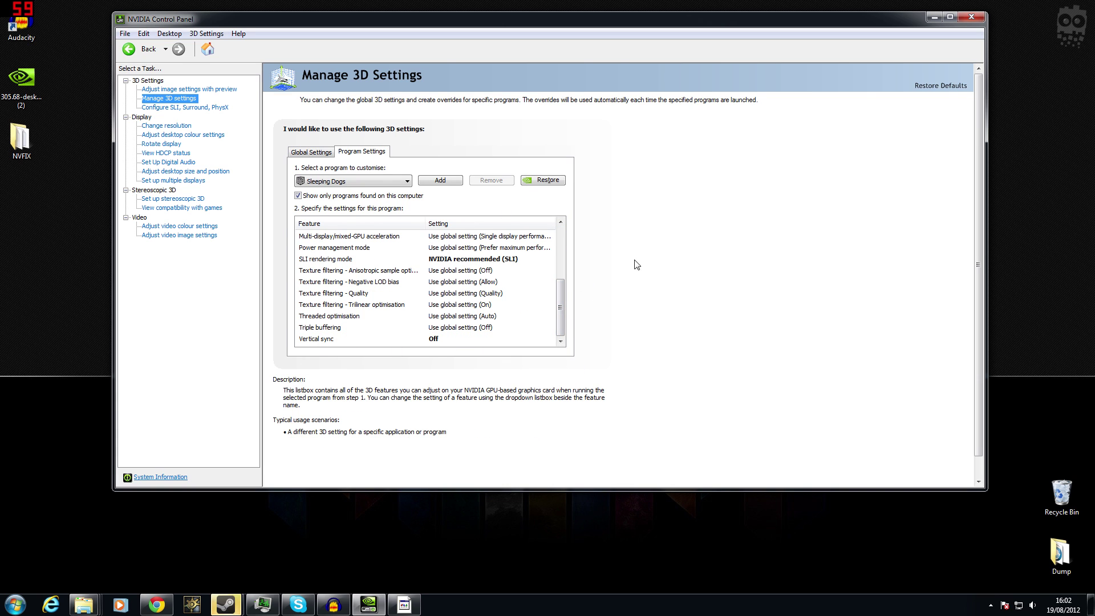